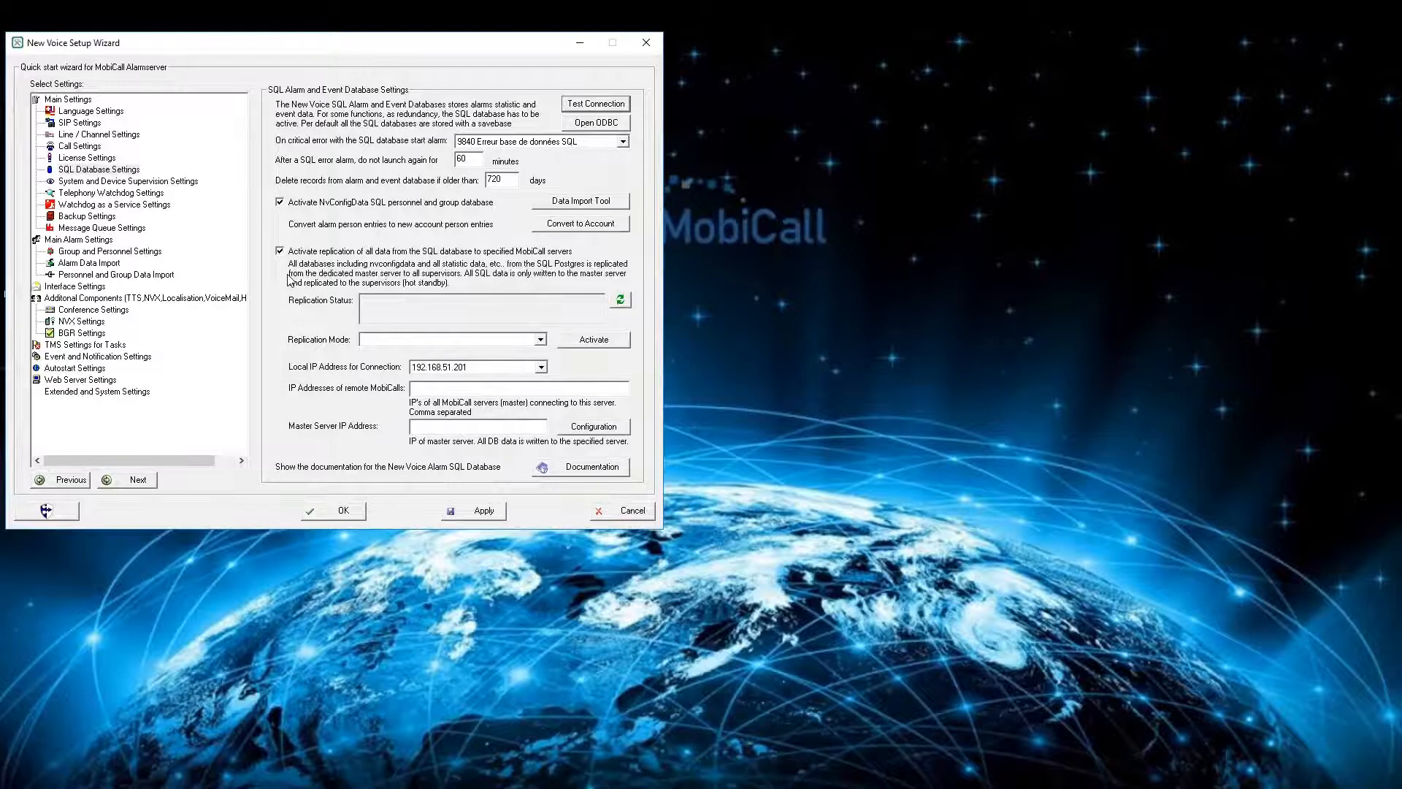
- Set the replication mode to Master with Main Database and the local connection IP address to 192.168.51.201
click(540, 340)
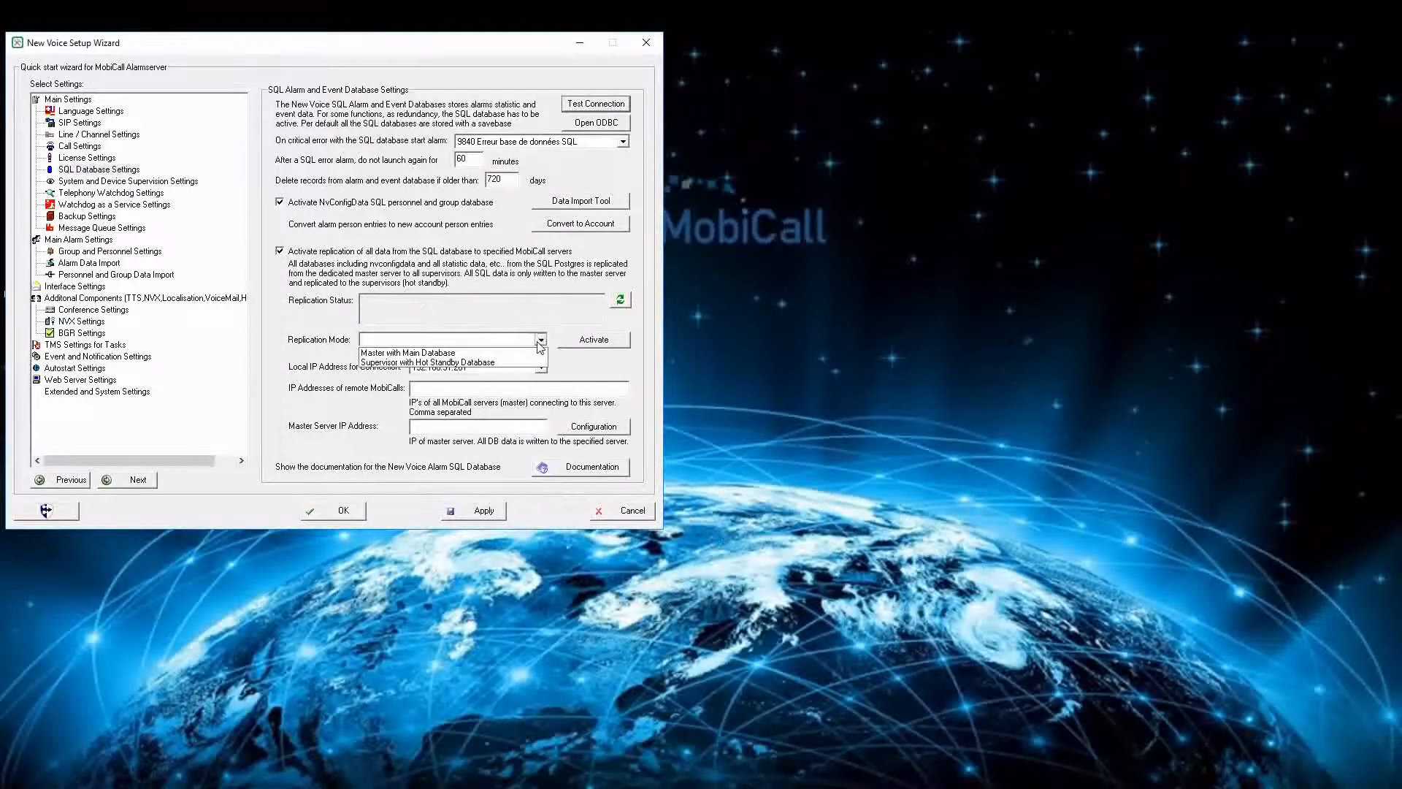
click(487, 352)
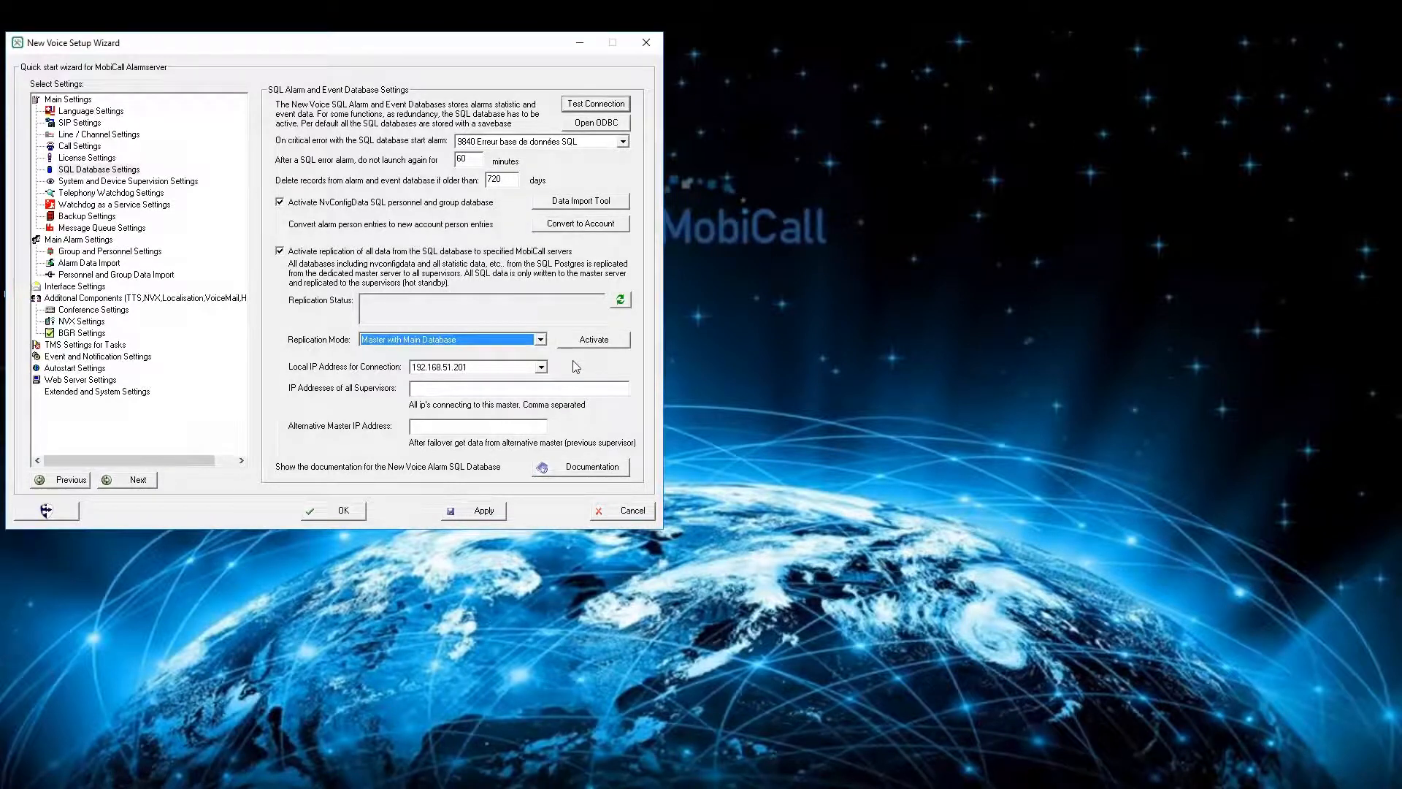
click(541, 367)
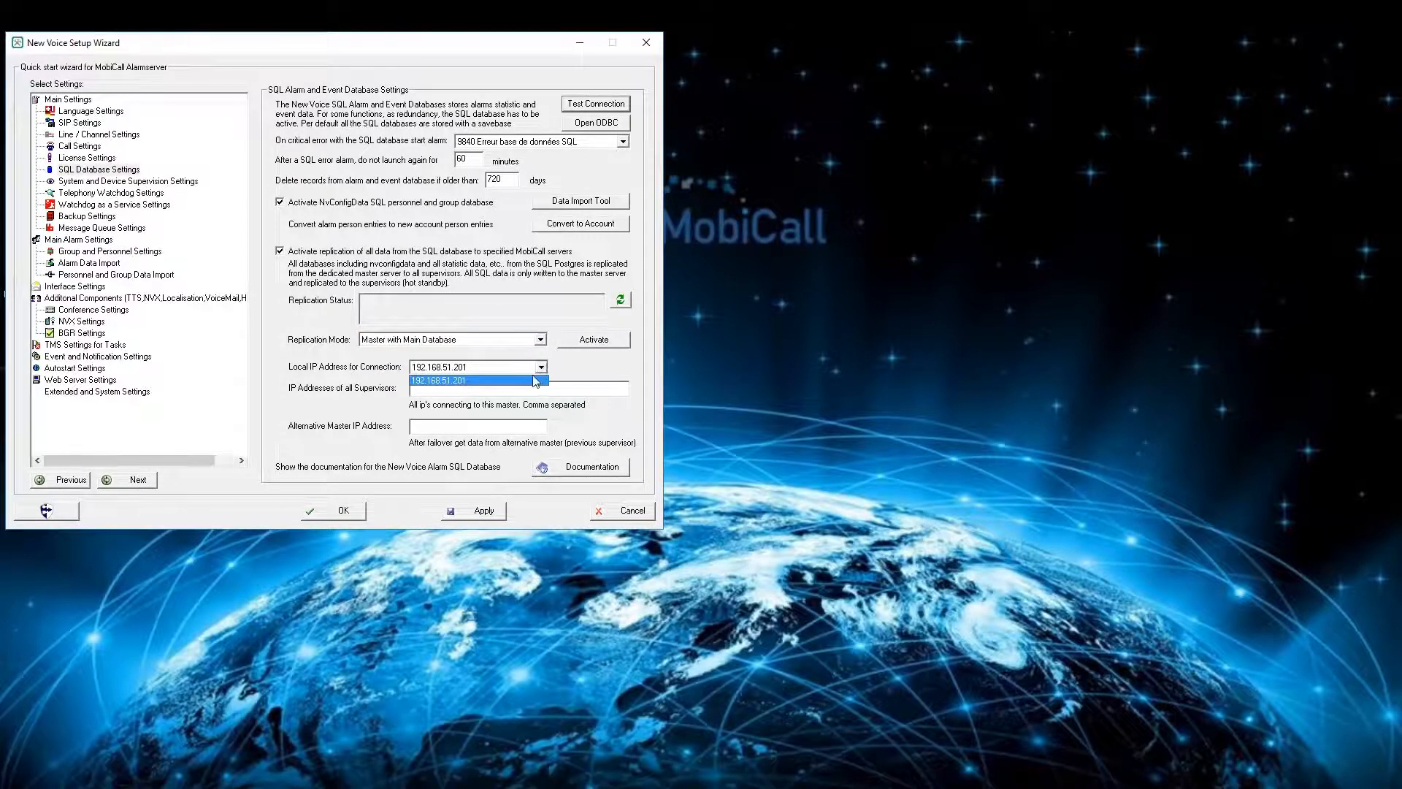
click(537, 380)
- Enter 192.168.51.202 as both the supervisors' IP address and the alternative master IP address
click(541, 386)
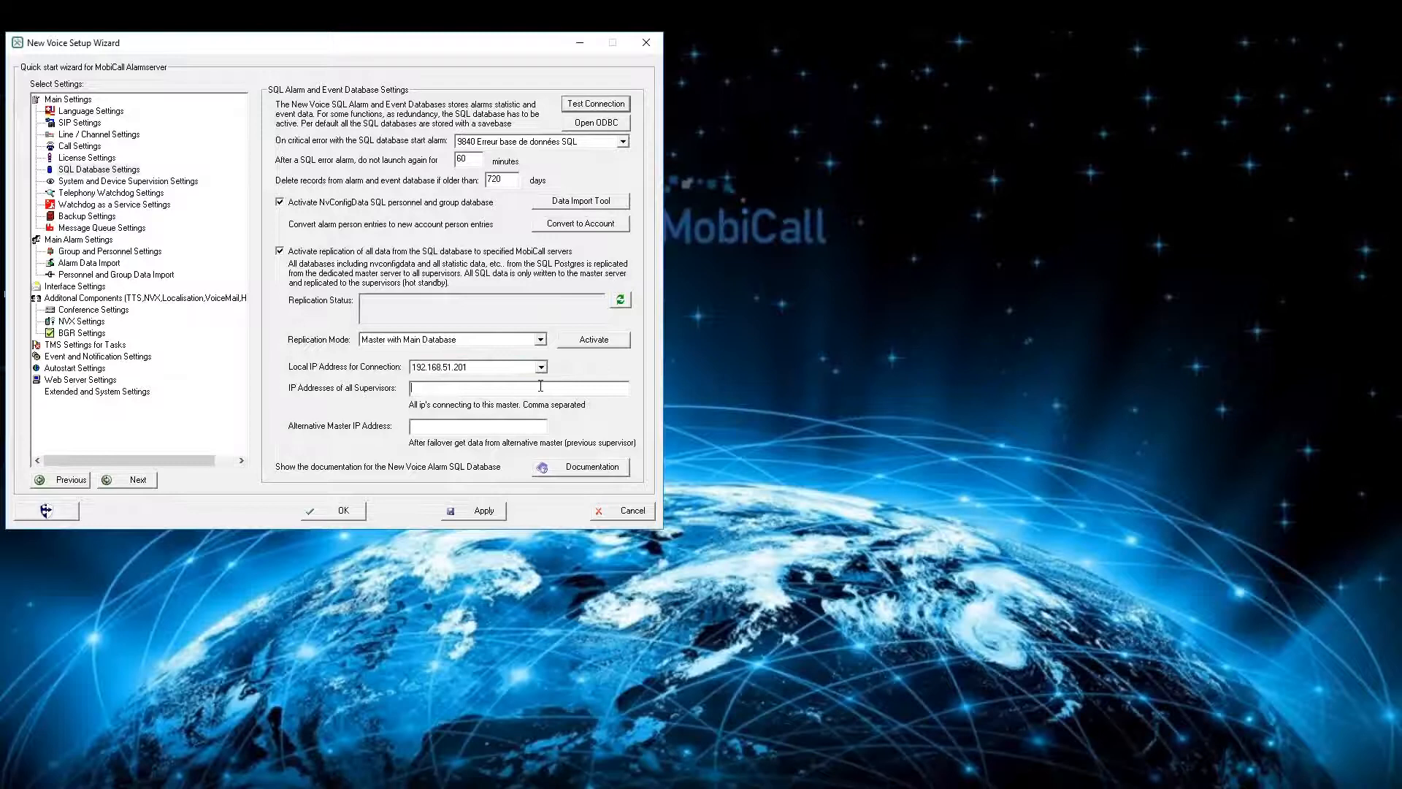
text(192.168.51.202)
click(512, 426)
text(192.168.51.202)
- Activate SQL replication as master on this server, accepting the automatic restart of the postgres database
click(592, 343)
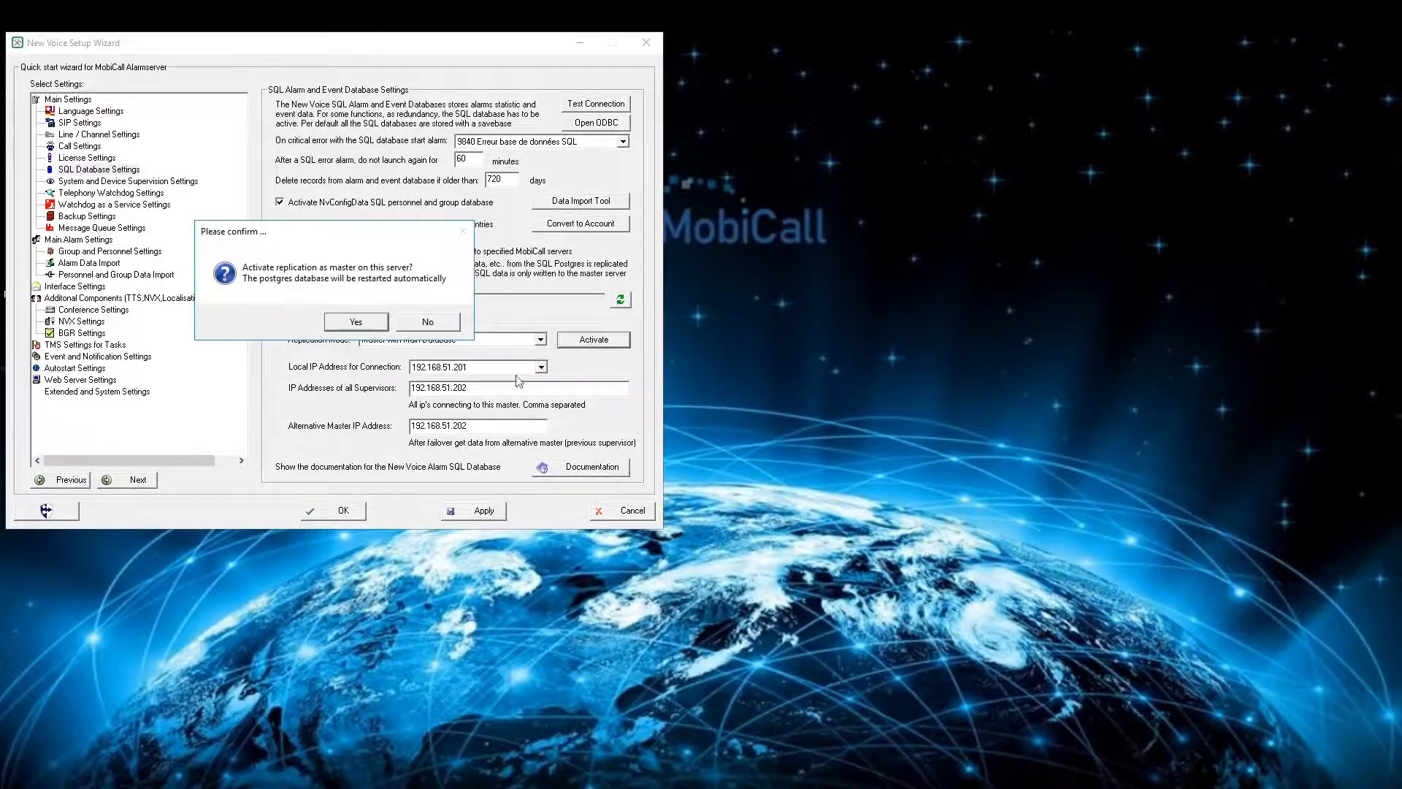
click(365, 323)
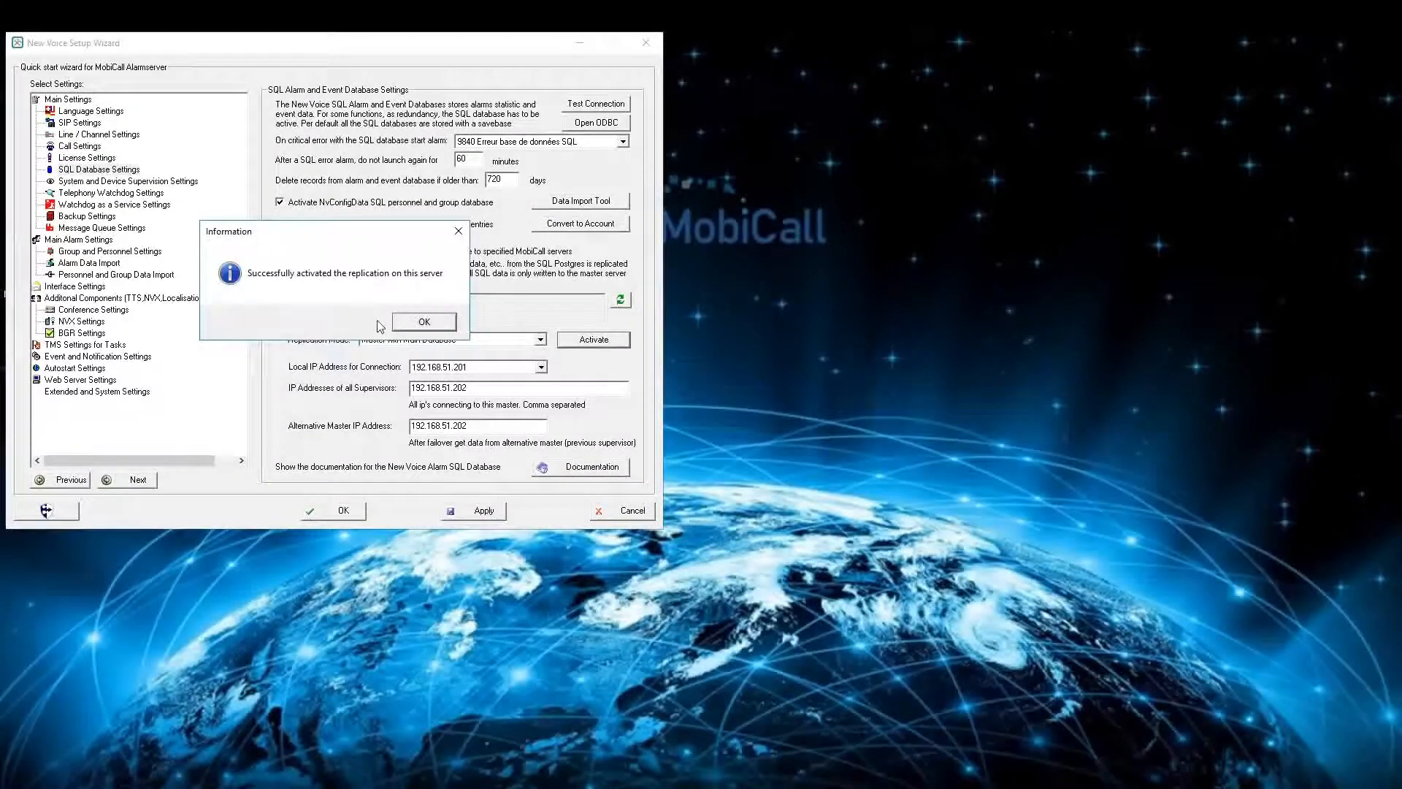
click(425, 322)
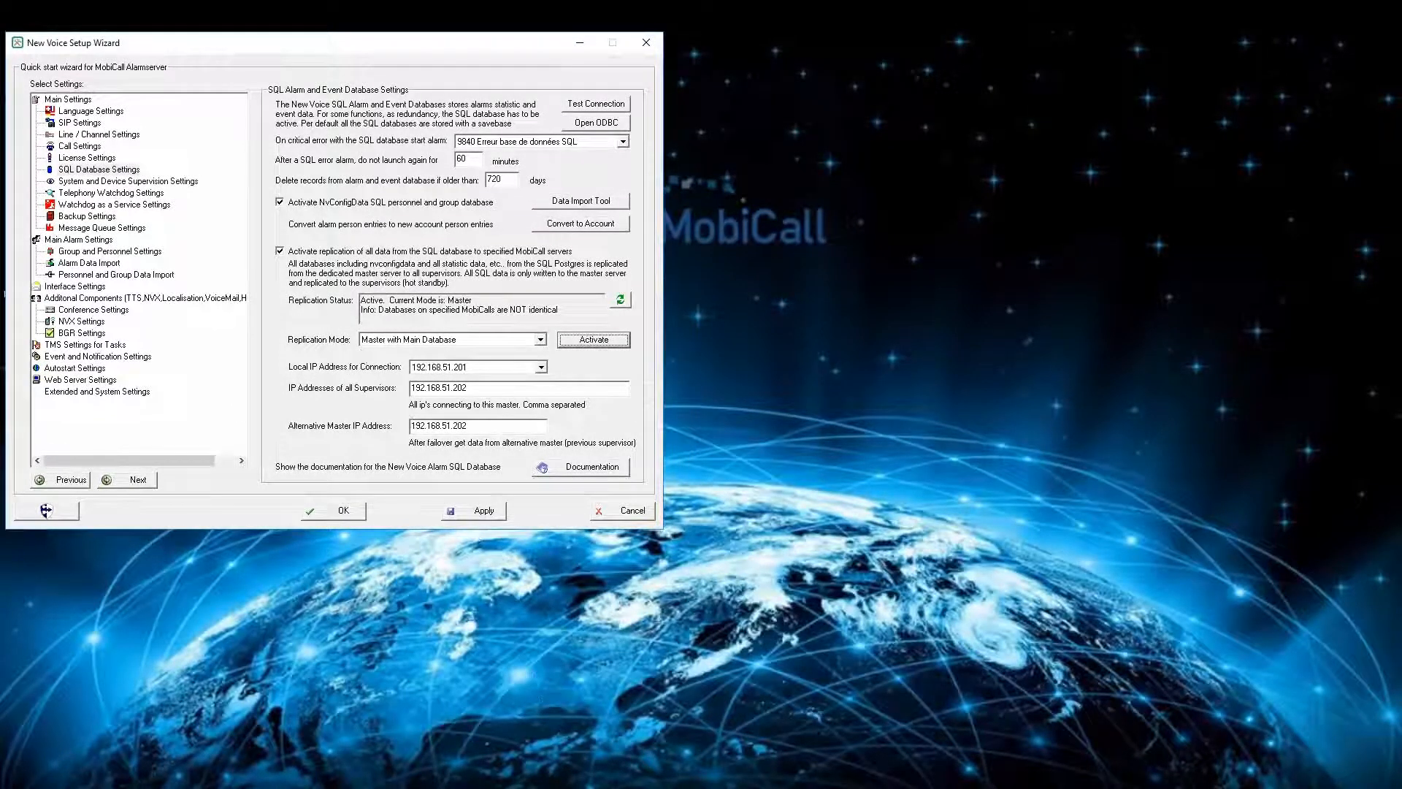
- Switch to the remote session on 192.168.51.202 and open the SQL database settings in its New Voice configuration wizard
mouse_move(409, 788)
click(401, 715)
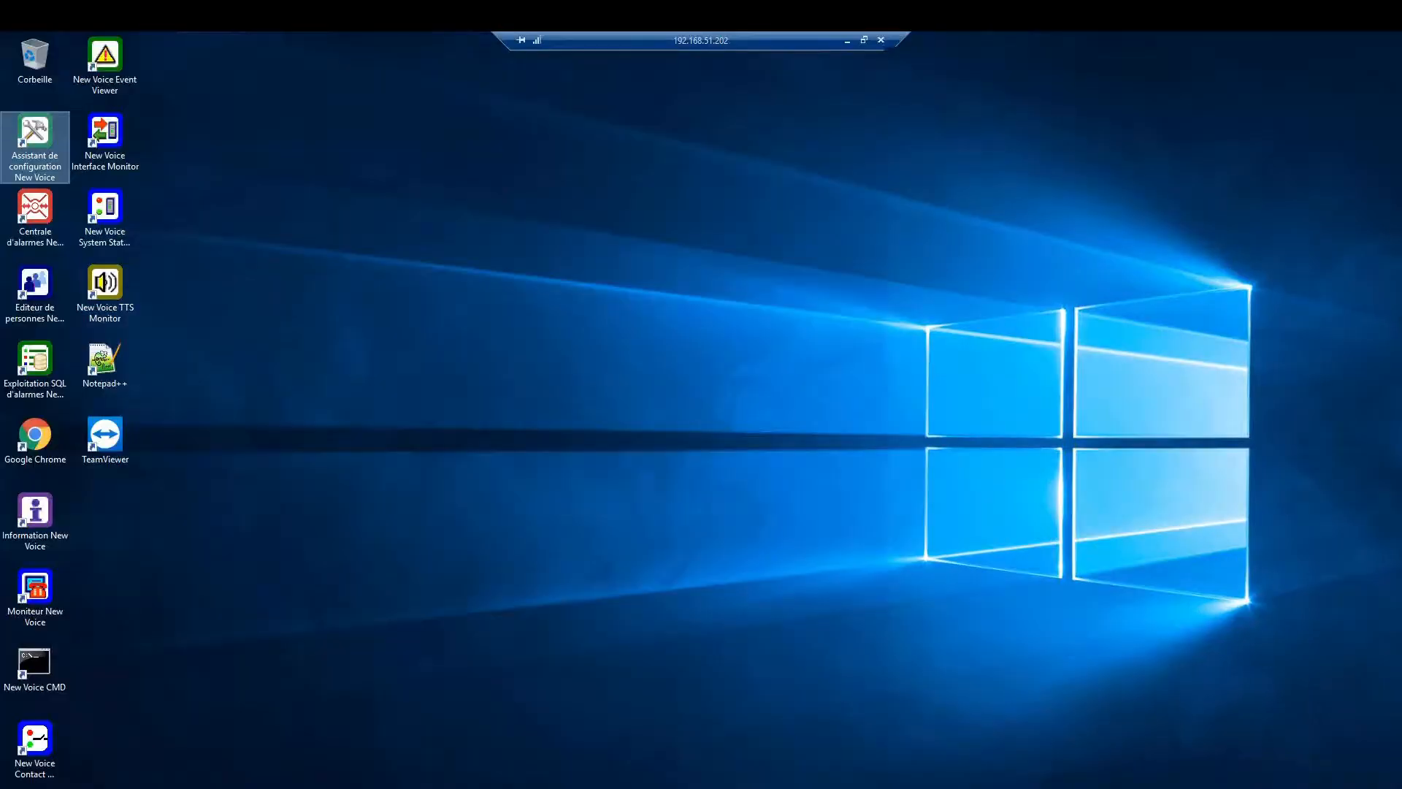
click(637, 431)
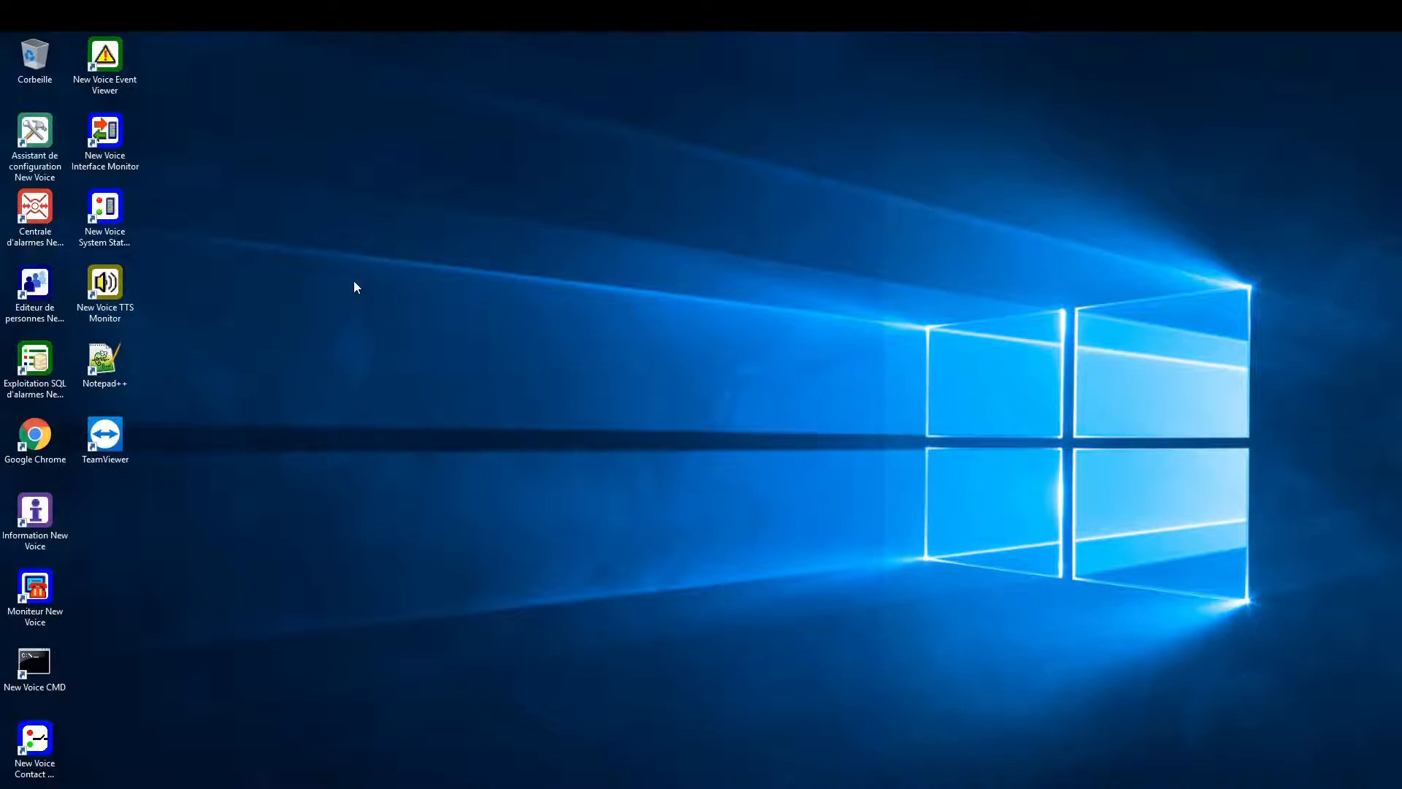
click(28, 144)
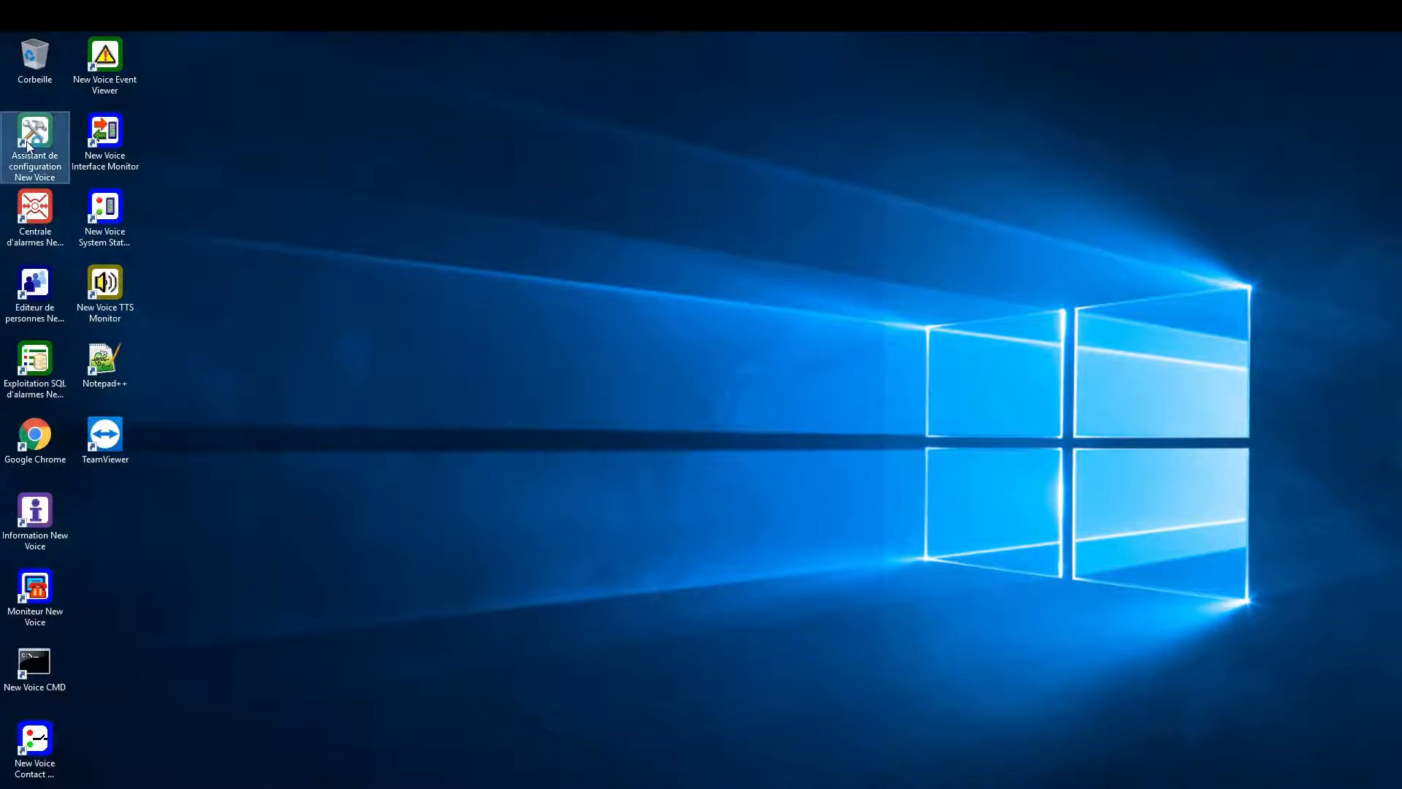
double_click(28, 145)
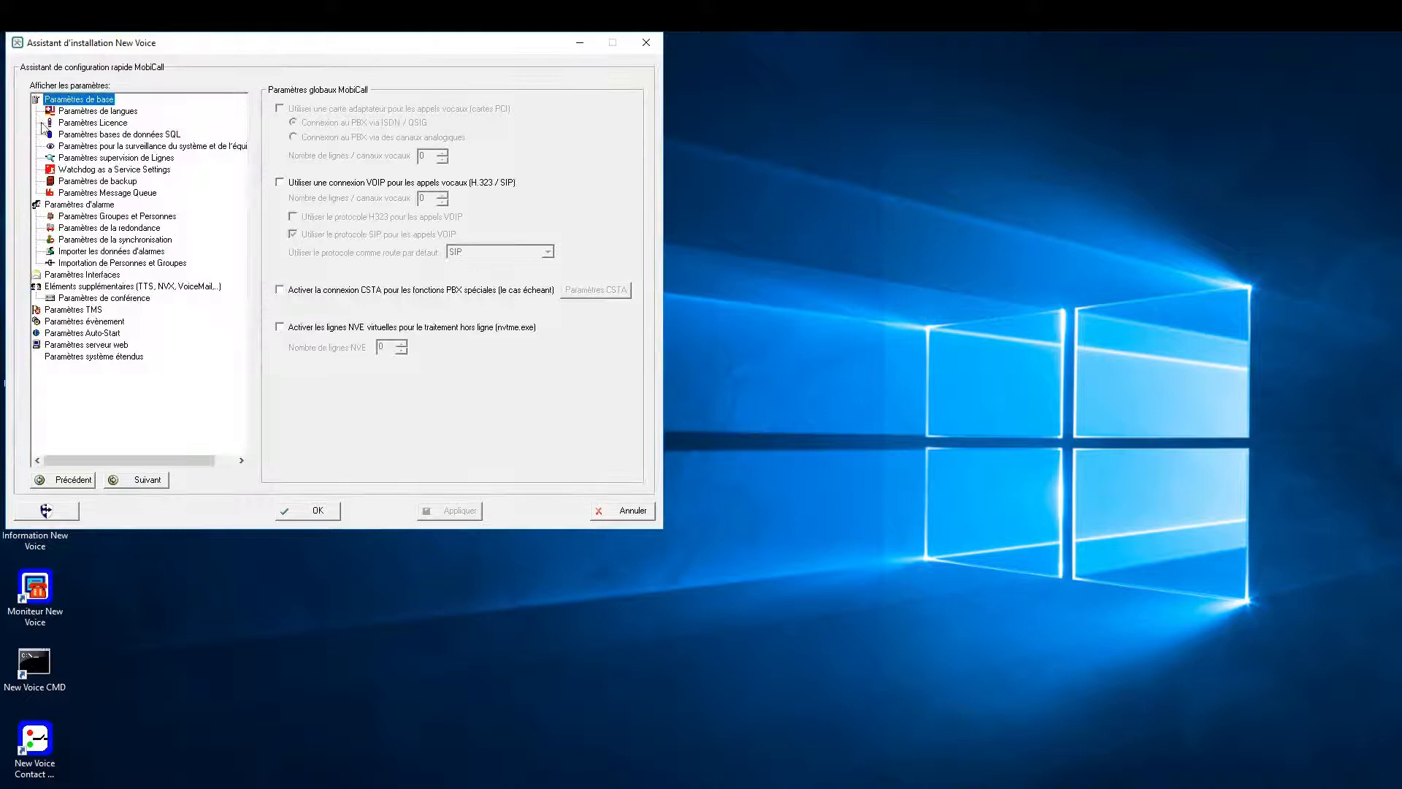
click(146, 134)
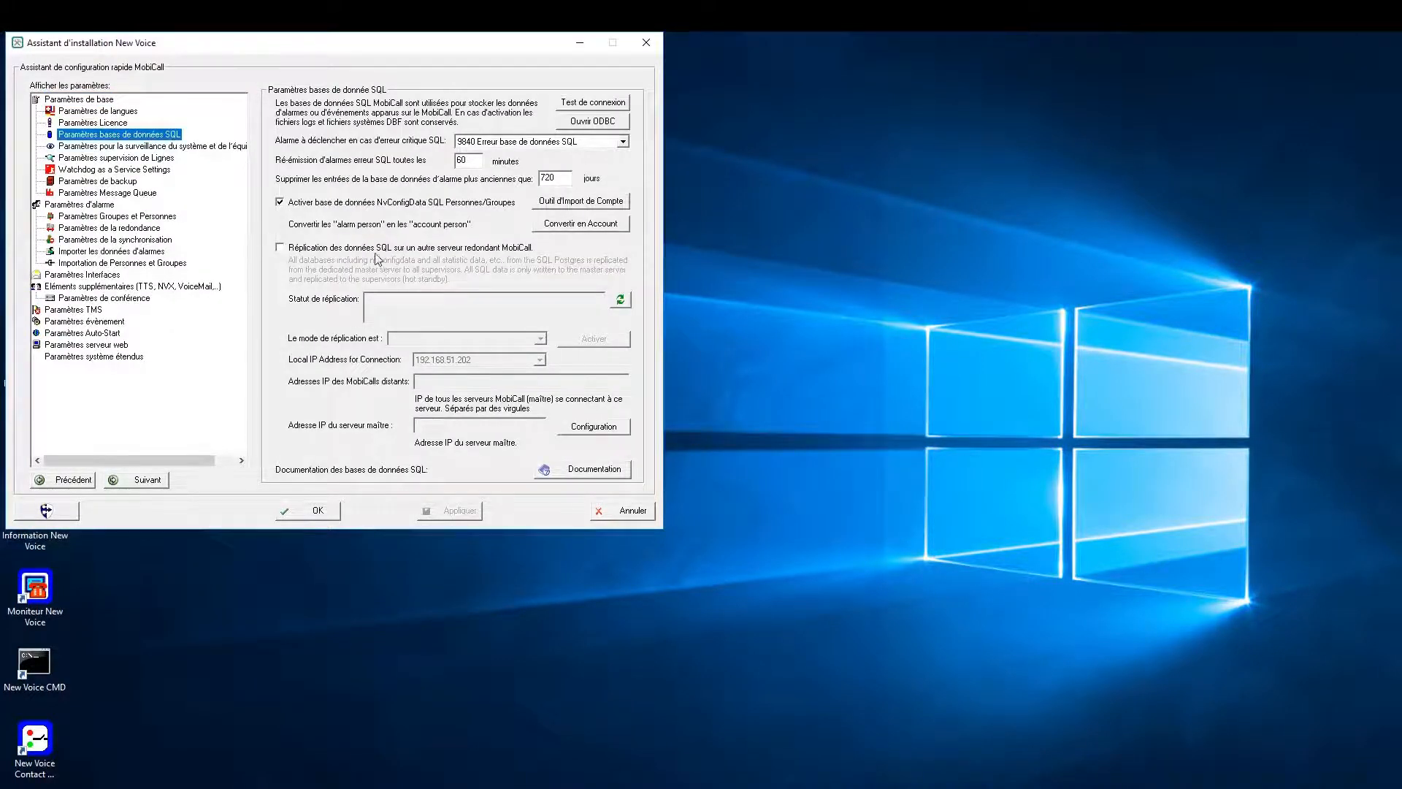
- Enable SQL data replication with a redundant MobiCall server and set the mode to supervisor with Hot Standby database
click(477, 248)
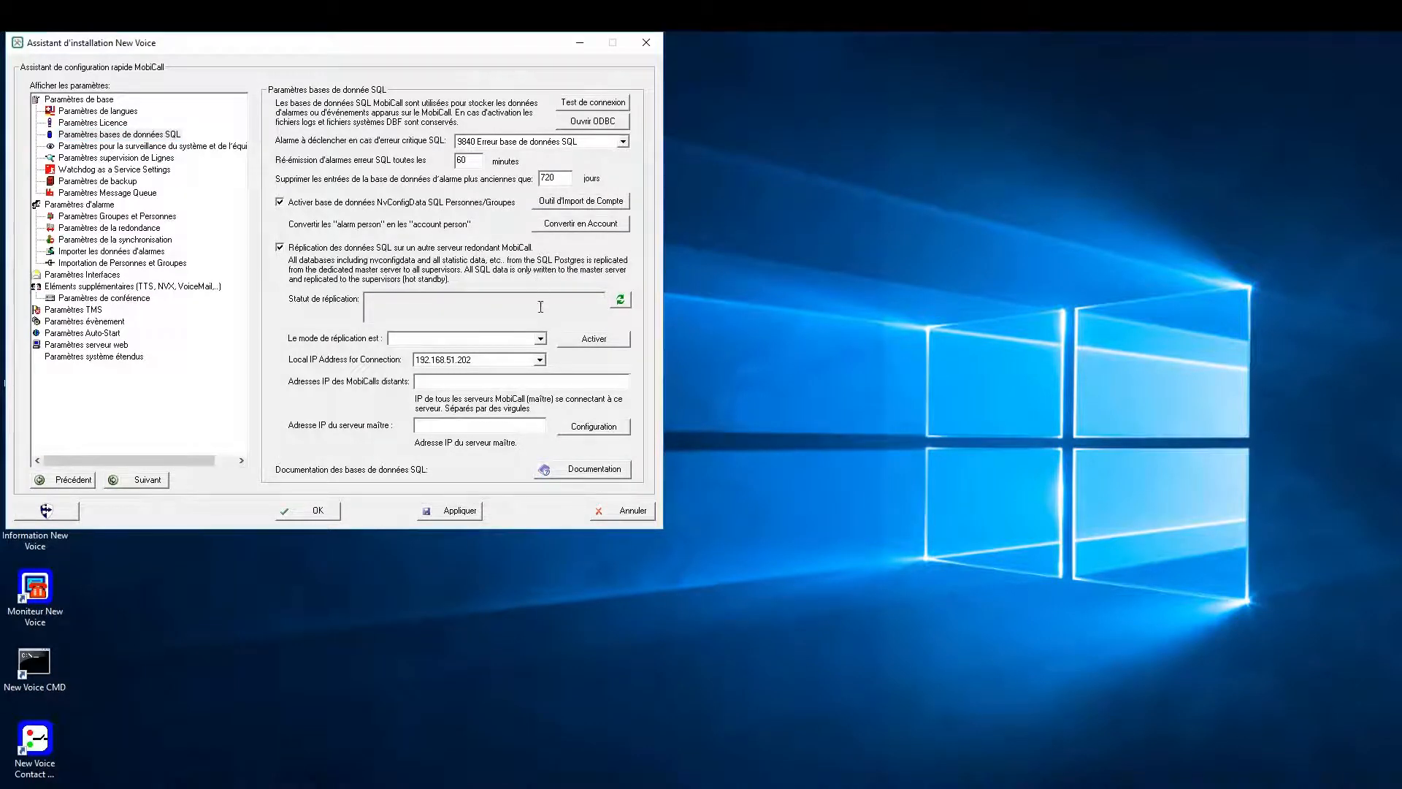
click(542, 339)
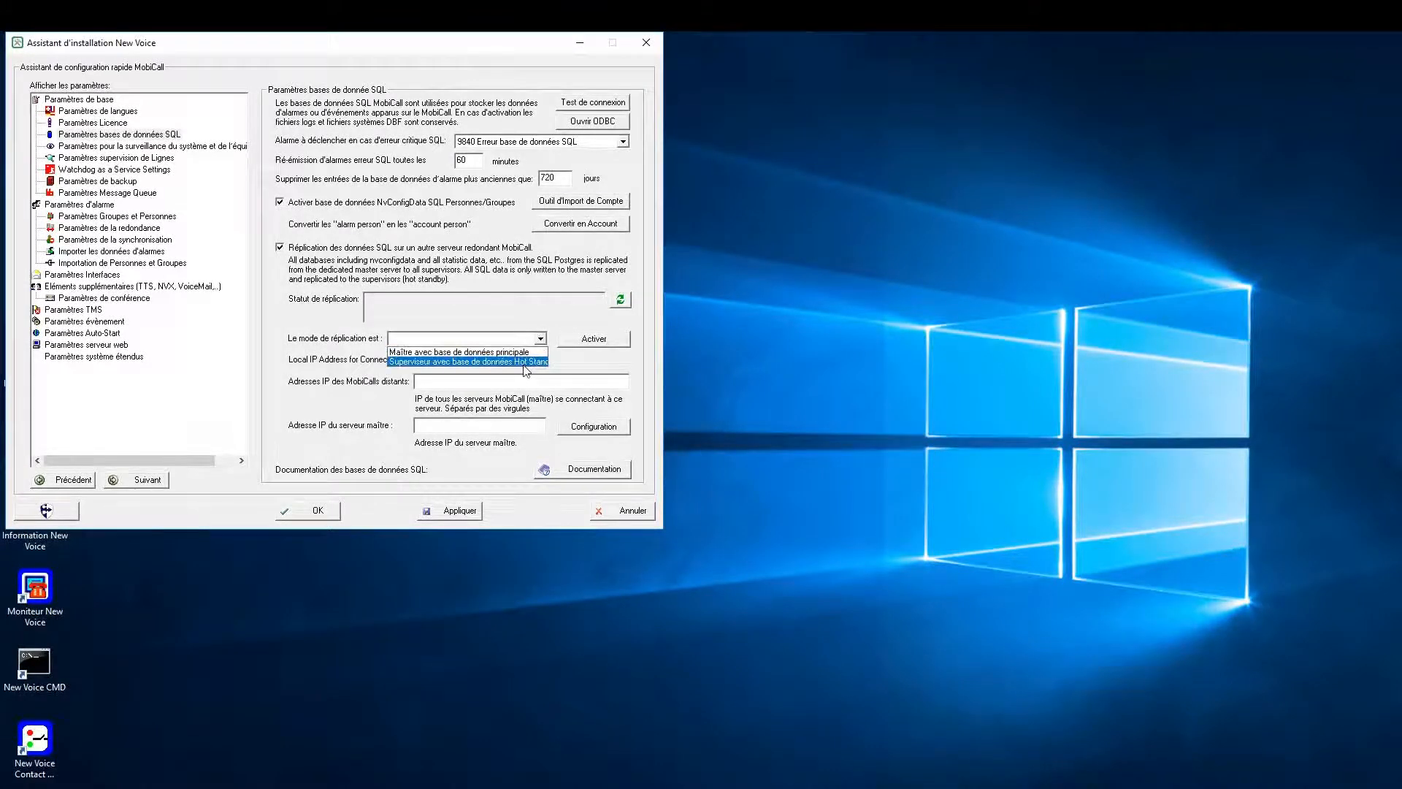
click(523, 362)
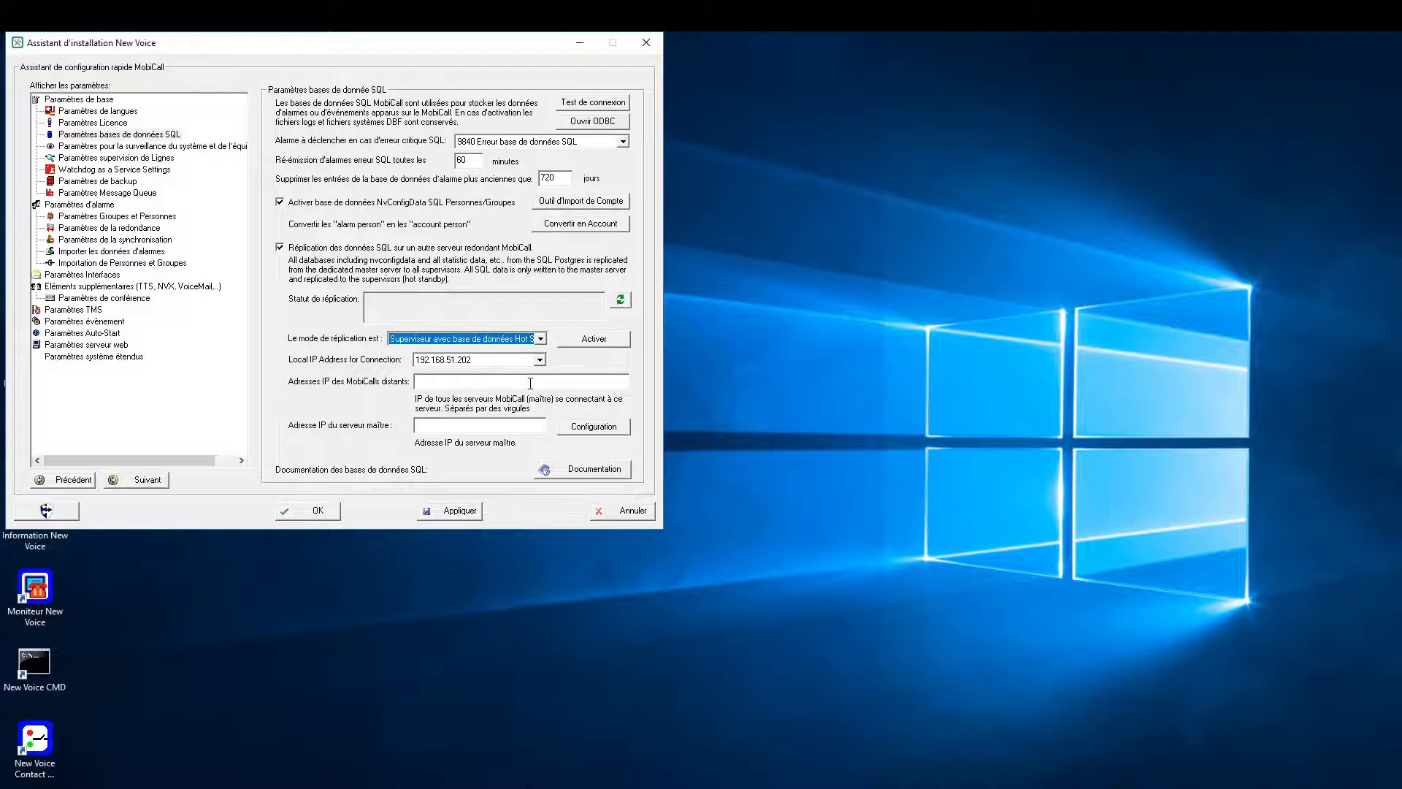
- Enter 192.168.51.201 as both the remote MobiCalls' IP address and the master server IP address
click(530, 383)
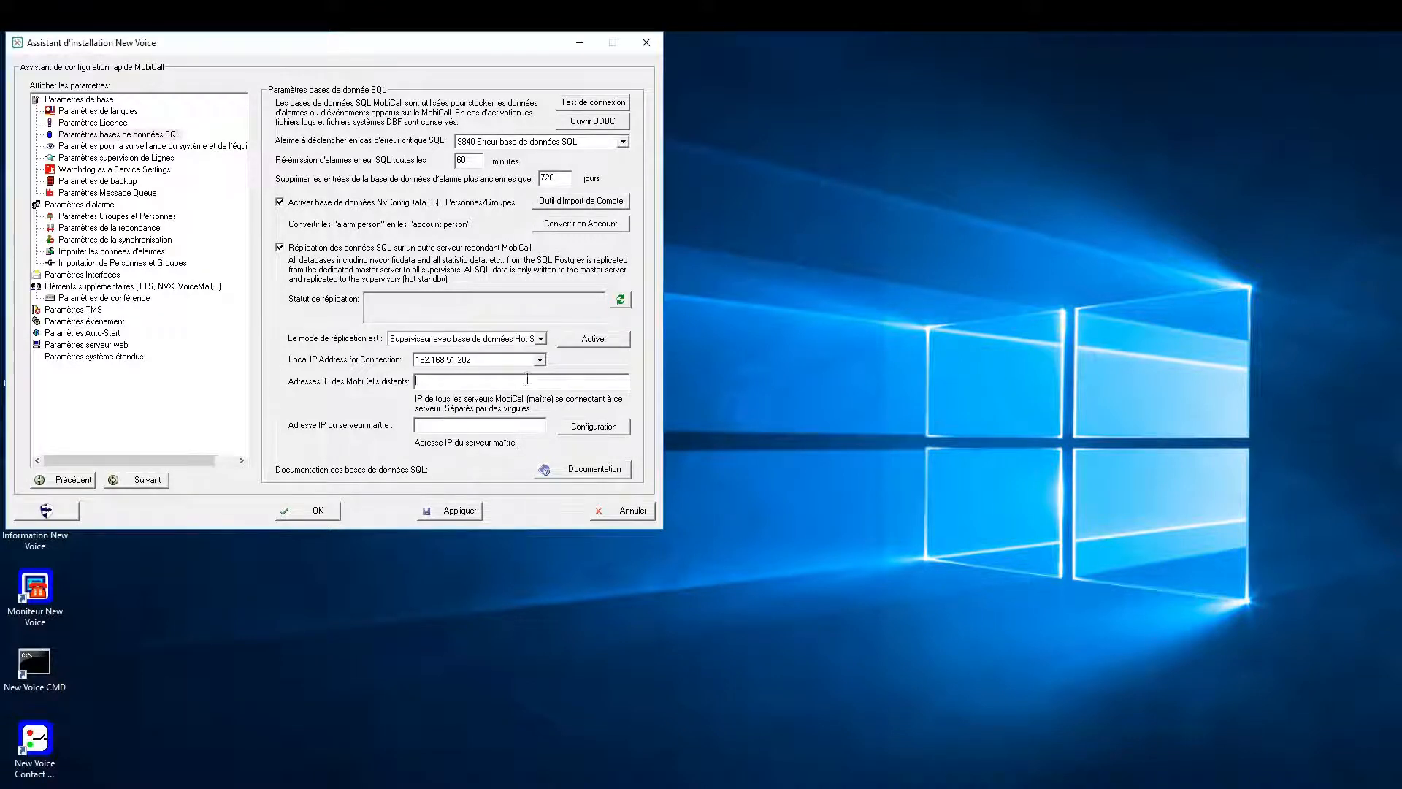
text(152.168.51.201)
click(477, 424)
text(192.168.51.201)
- Activate hot standby replication on the supervisor server, accepting the postgres shutdown and database synchronisation
click(582, 340)
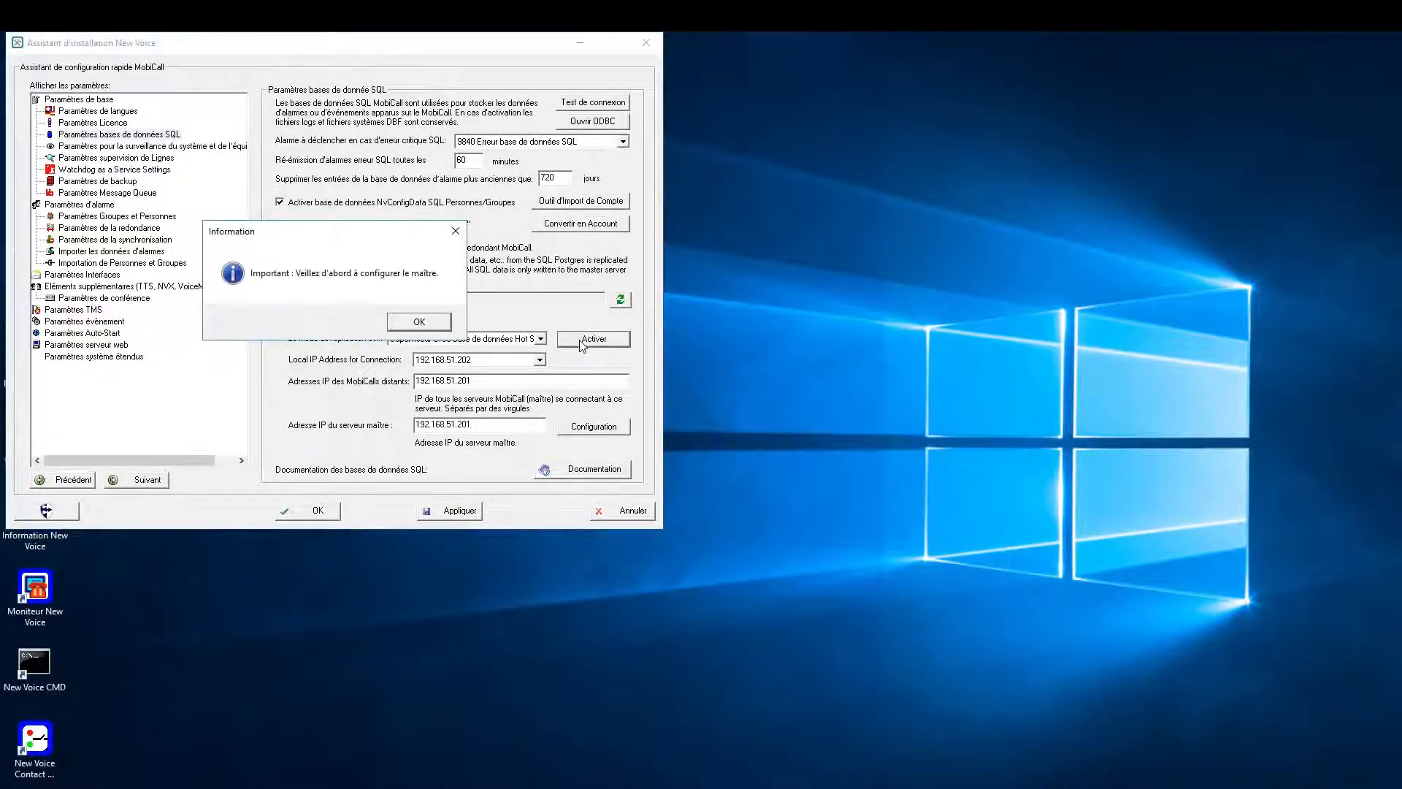
click(415, 320)
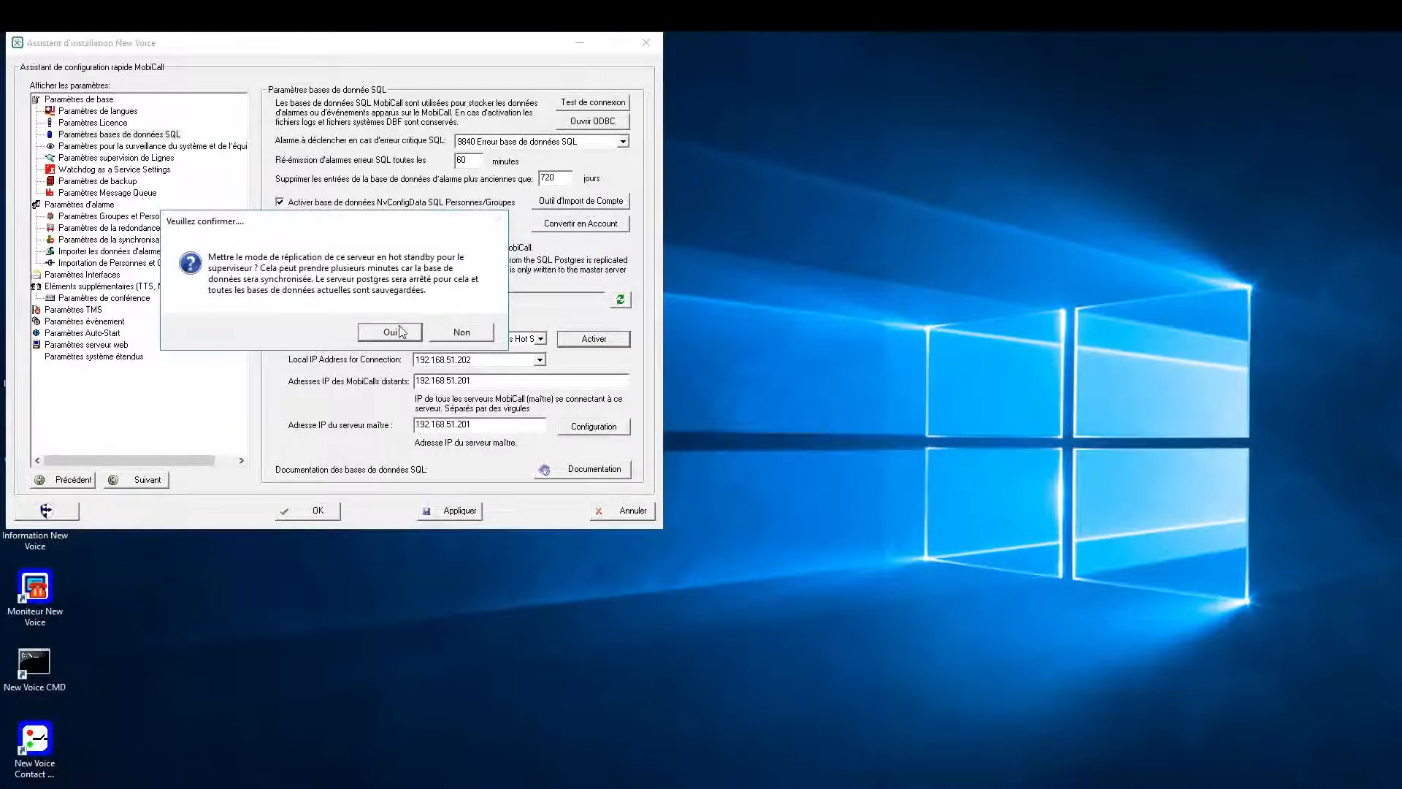
click(401, 331)
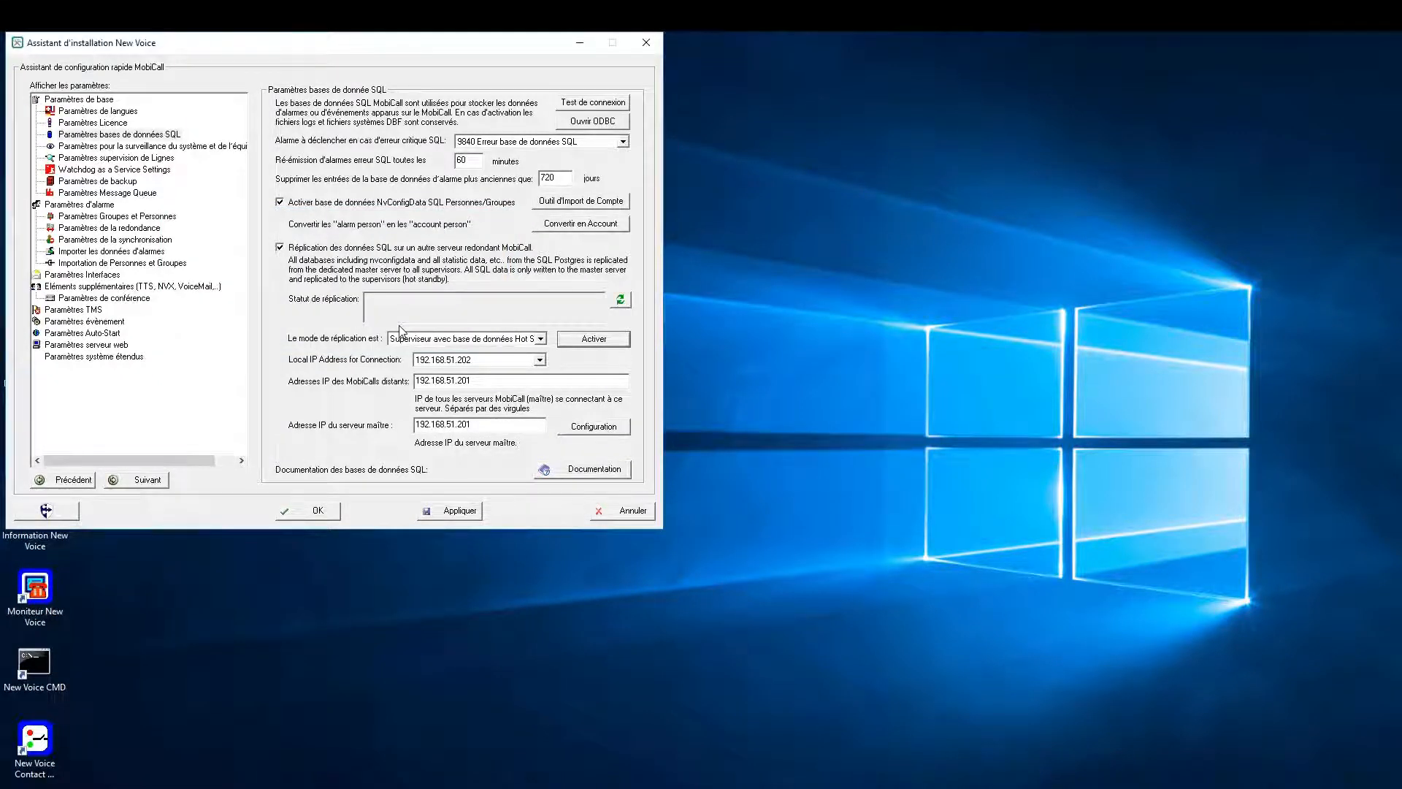
click(581, 342)
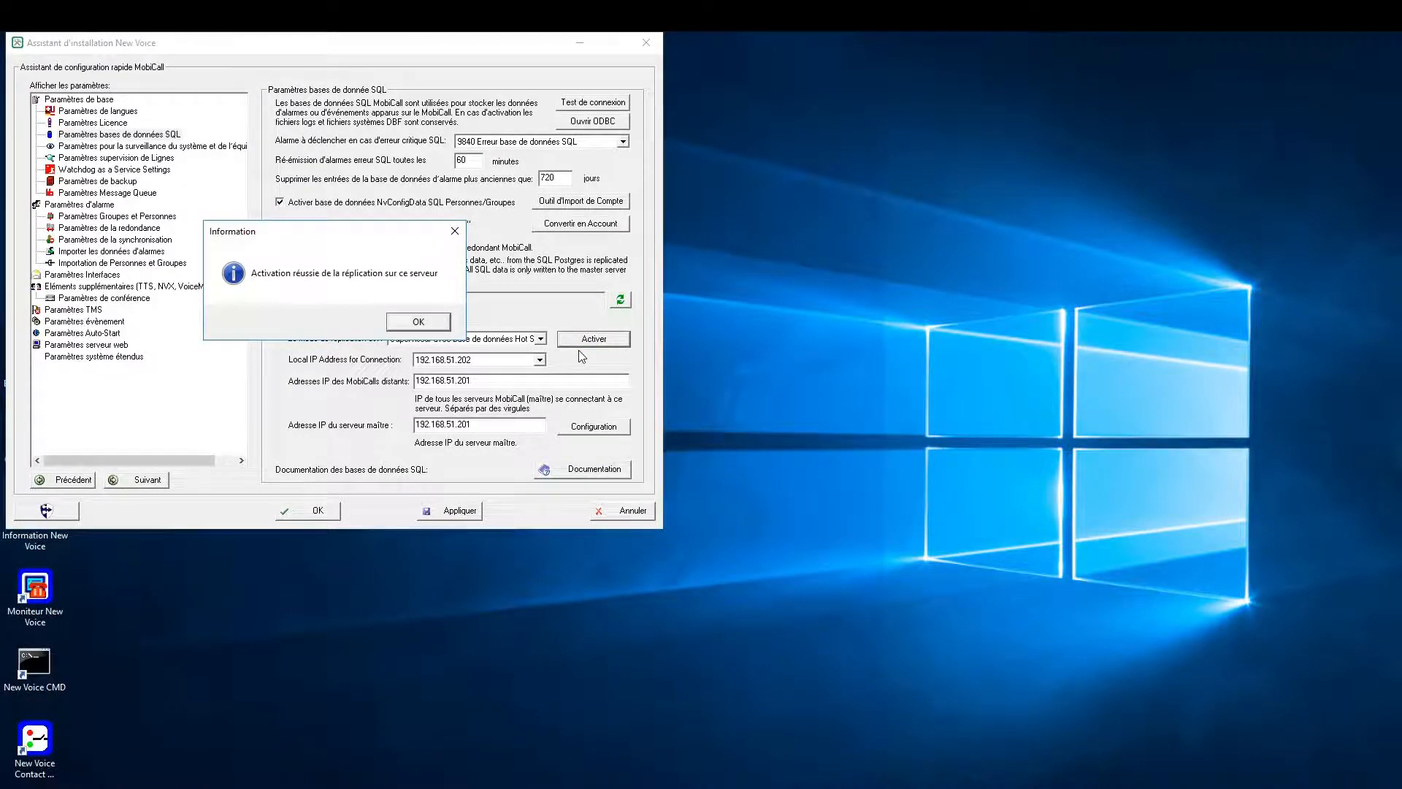
click(433, 327)
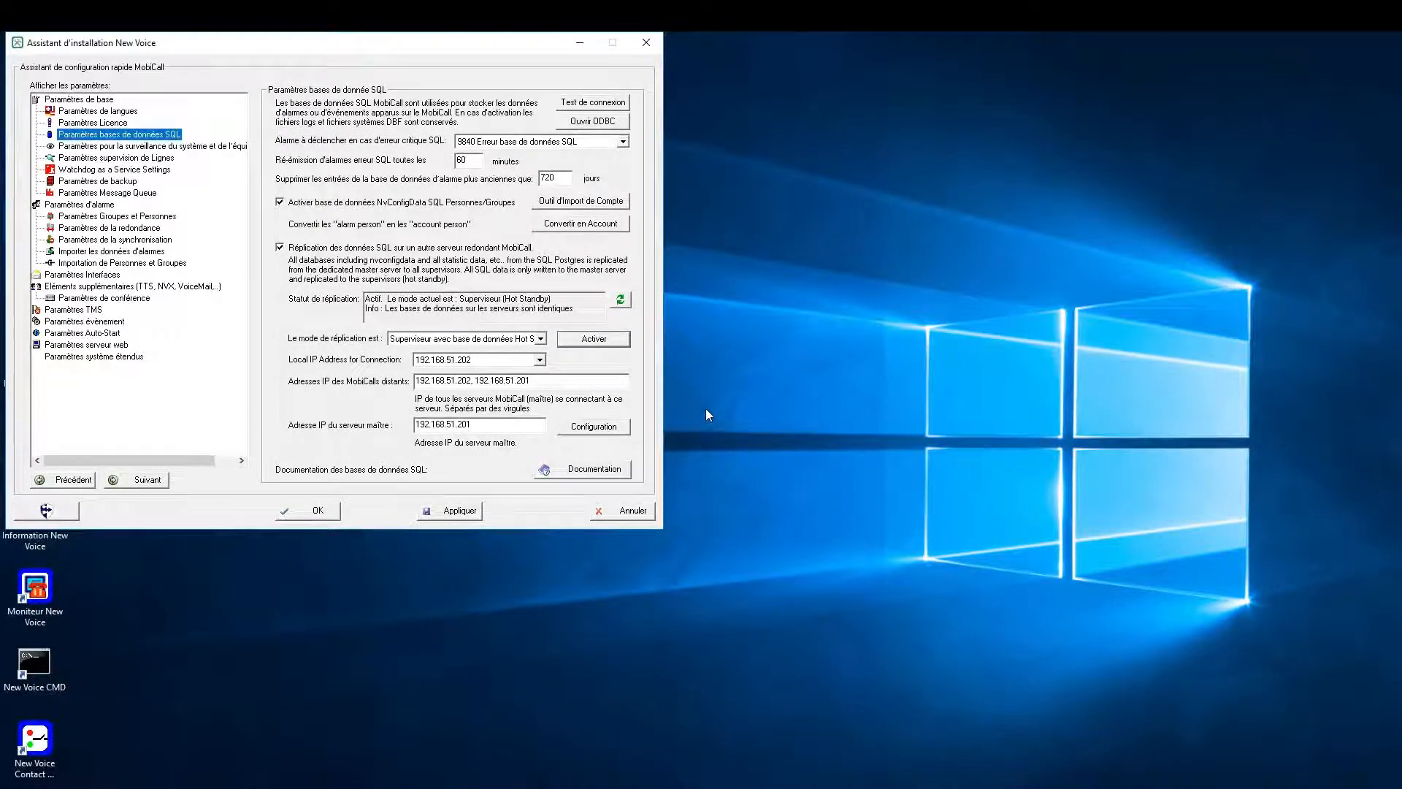
- Save the supervisor's settings and close its wizard, and switch back to the master server
click(435, 514)
click(333, 511)
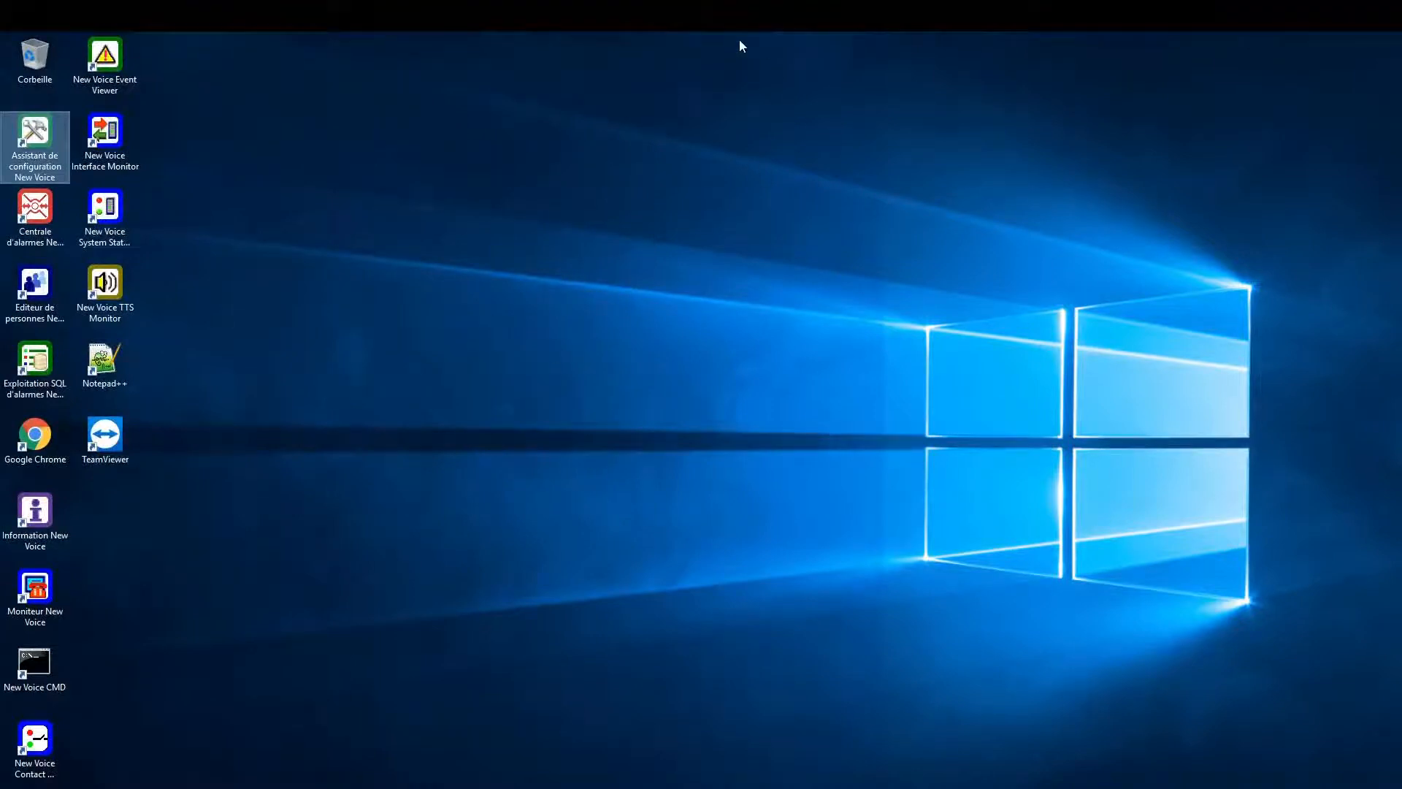
mouse_move(736, 38)
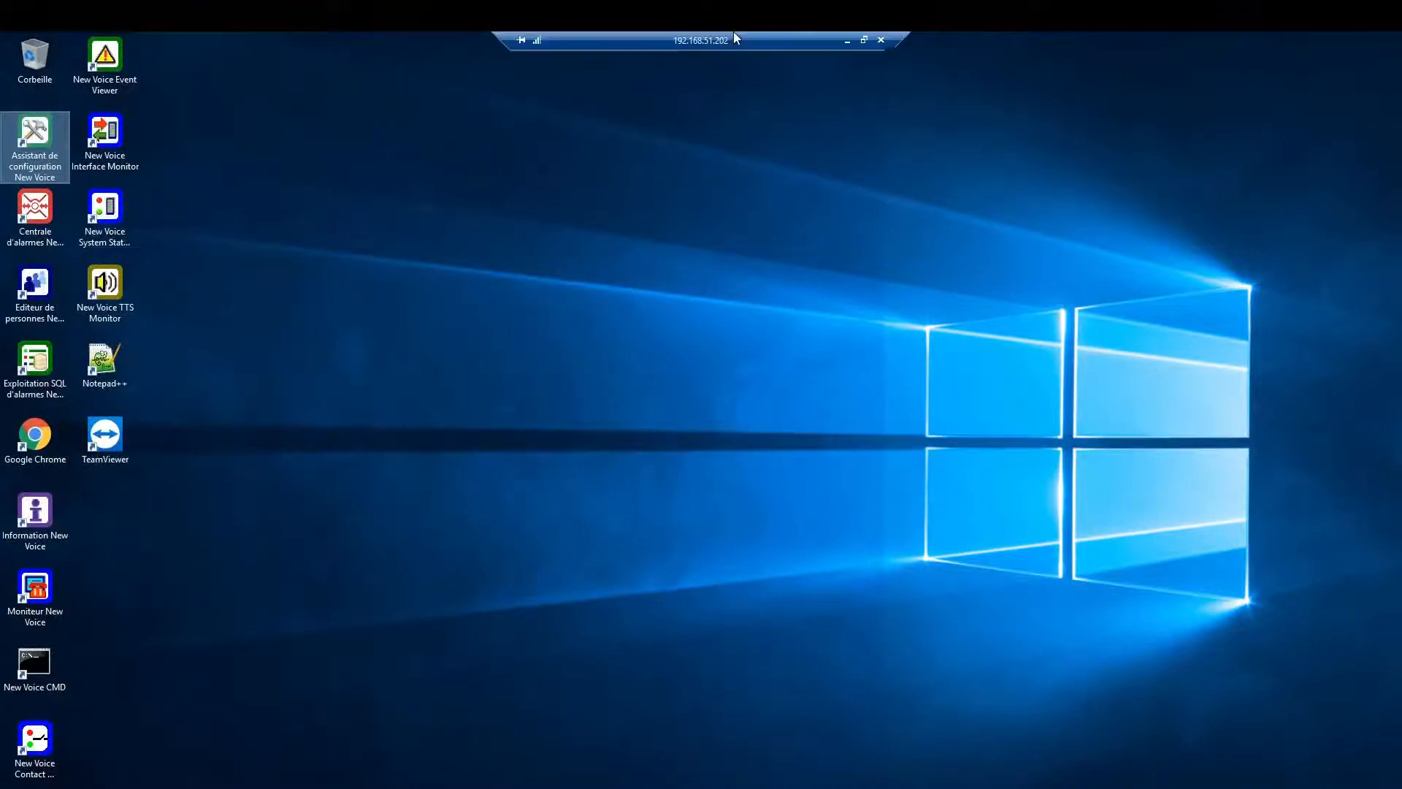
click(846, 41)
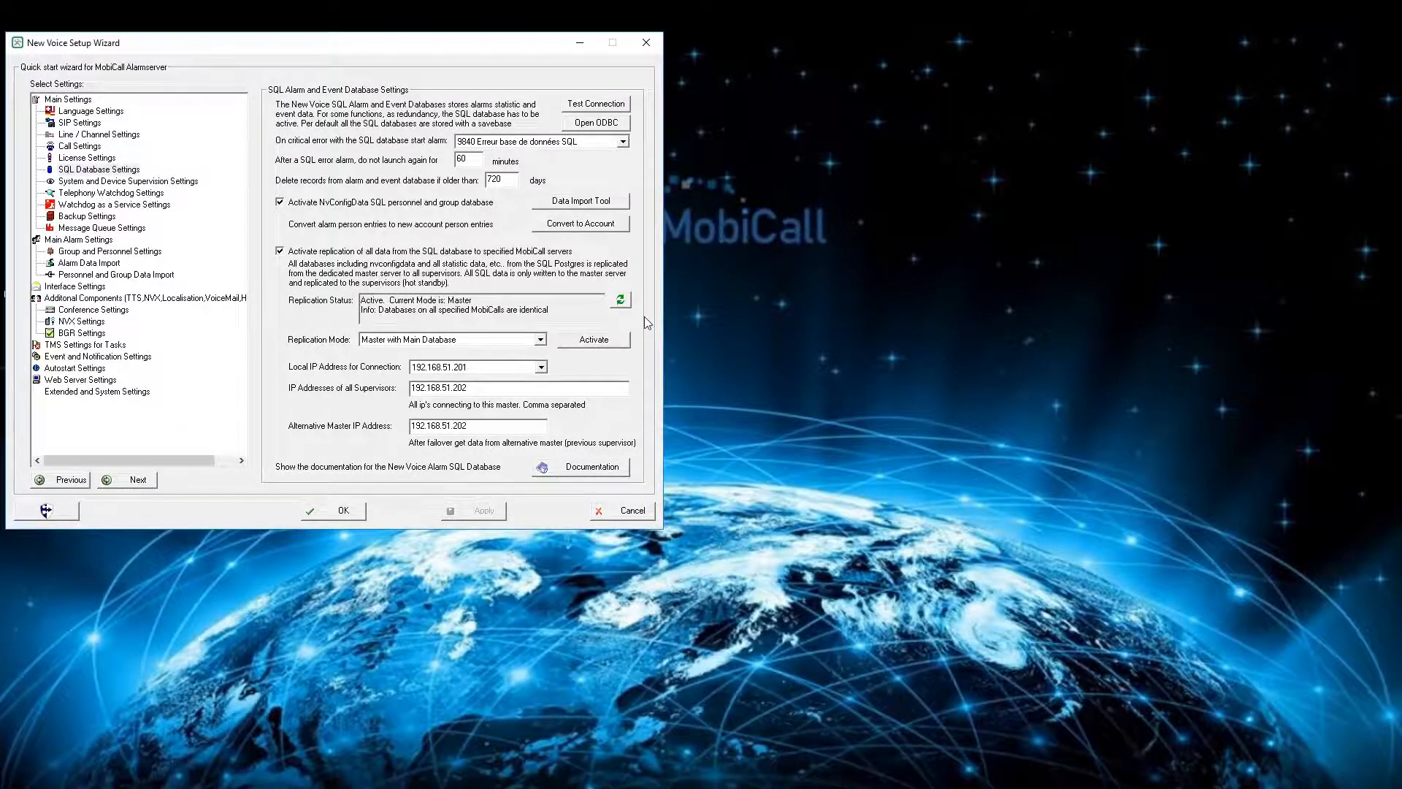
- Open the message queue settings and start a new AMQP replication link on the nv.rpc broker
click(103, 229)
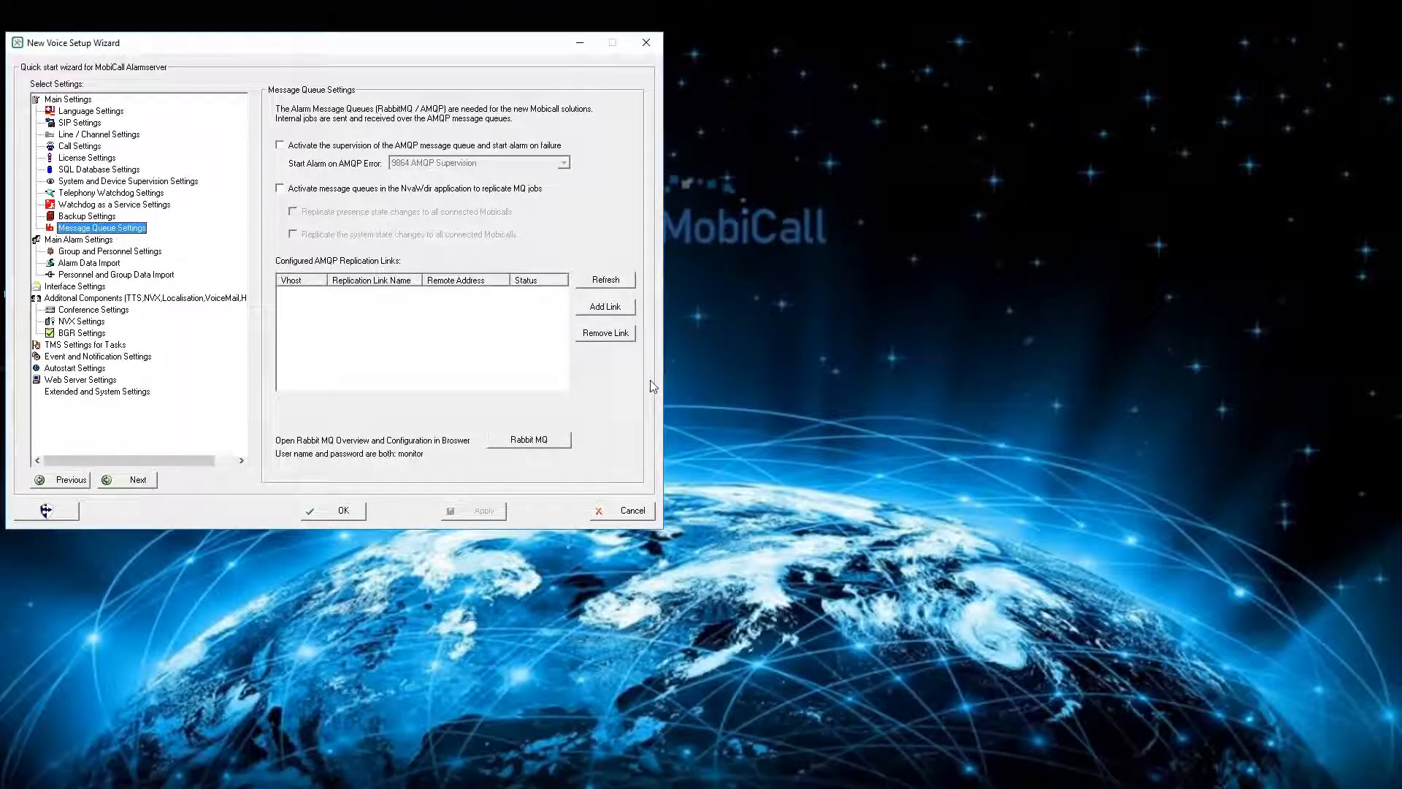
click(623, 309)
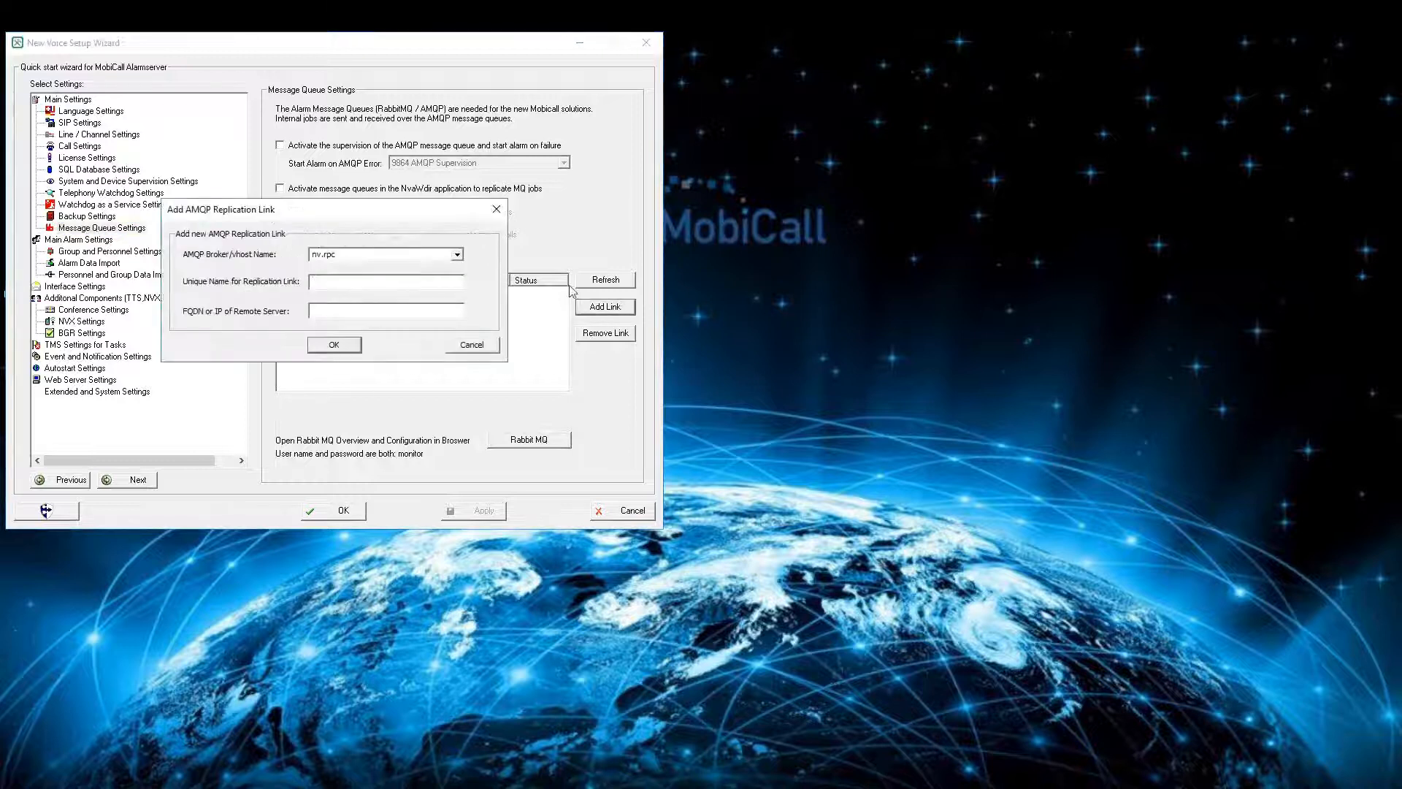
click(458, 256)
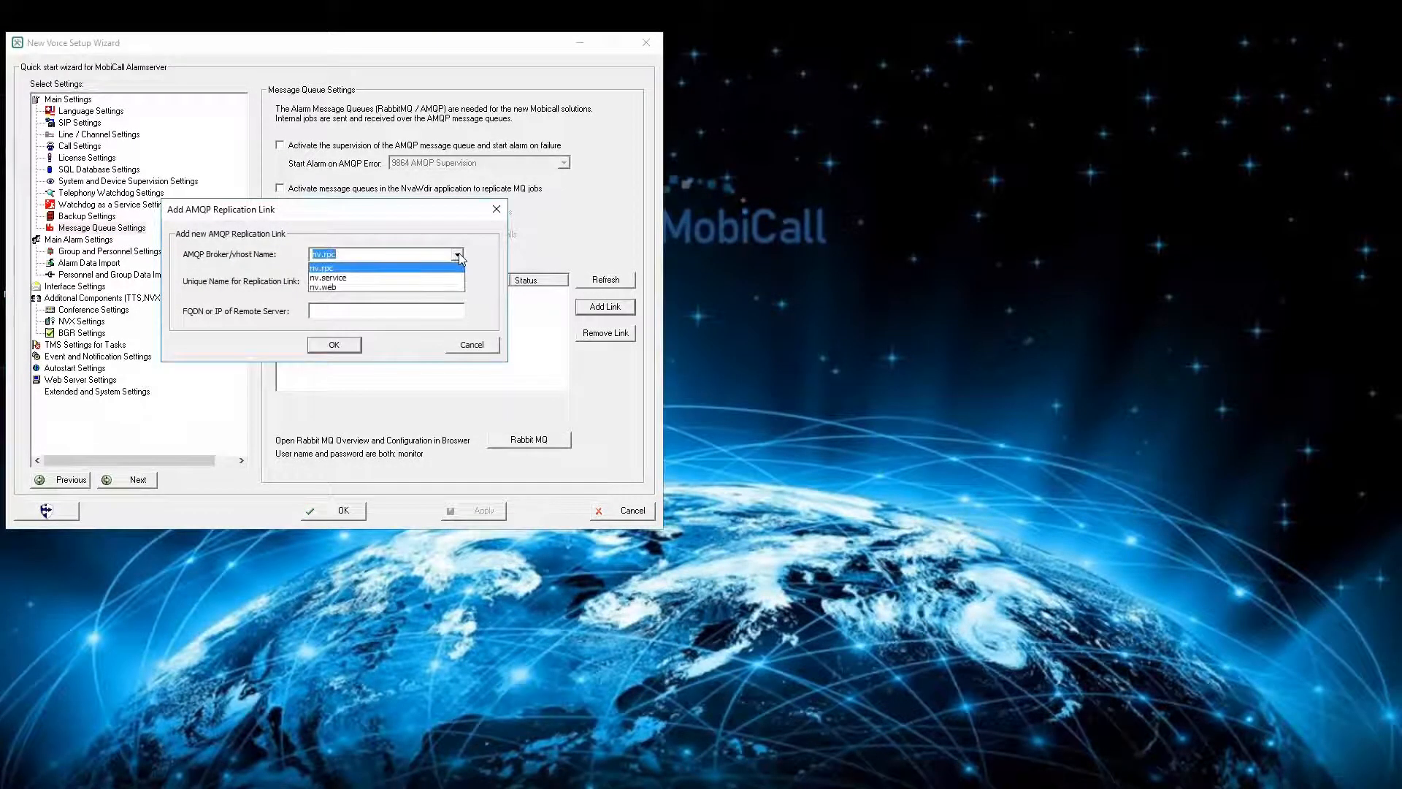
click(431, 269)
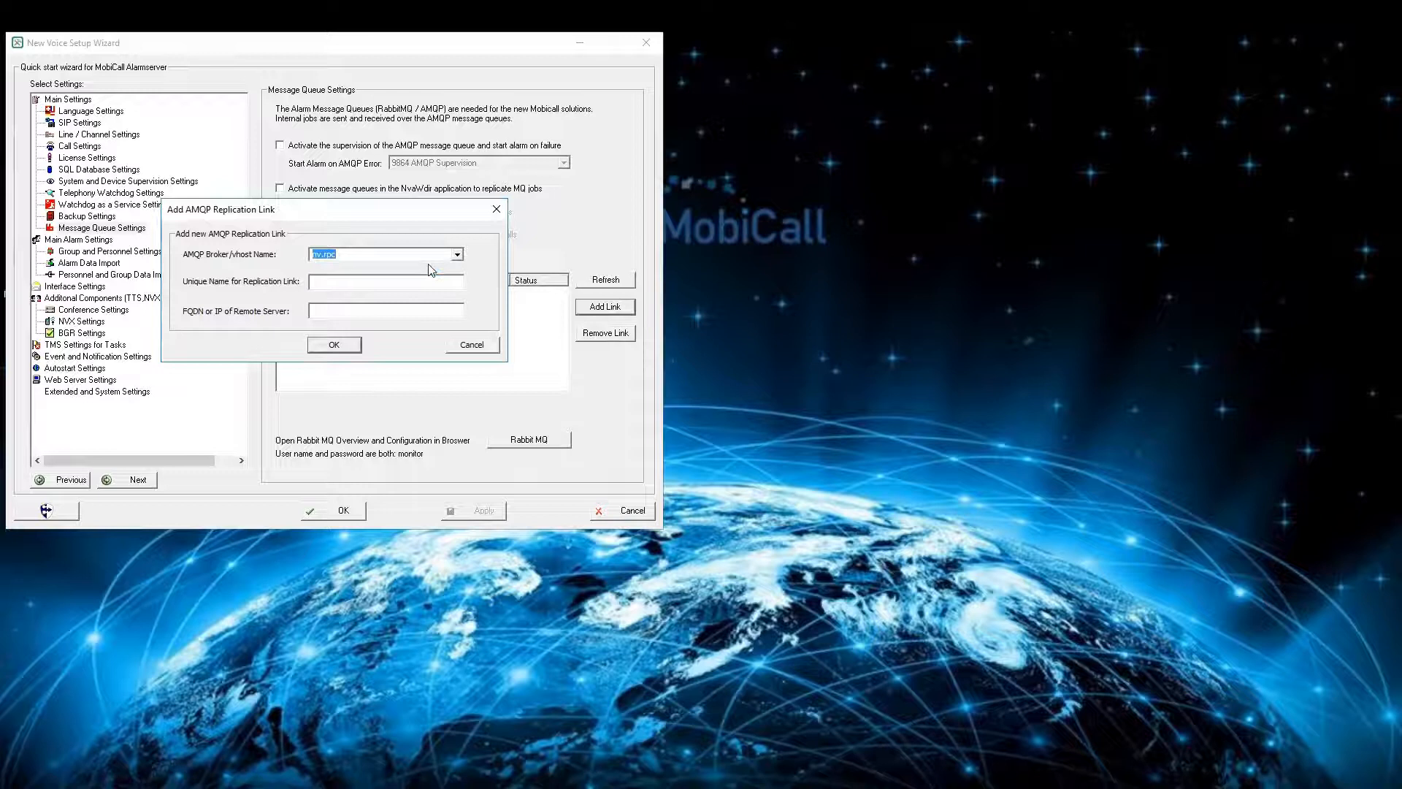
- Name the replication link Link1, set its remote server to 192.168.51.202, and save the wizard's settings
click(419, 284)
text(Link1192.168.51.202)
click(334, 347)
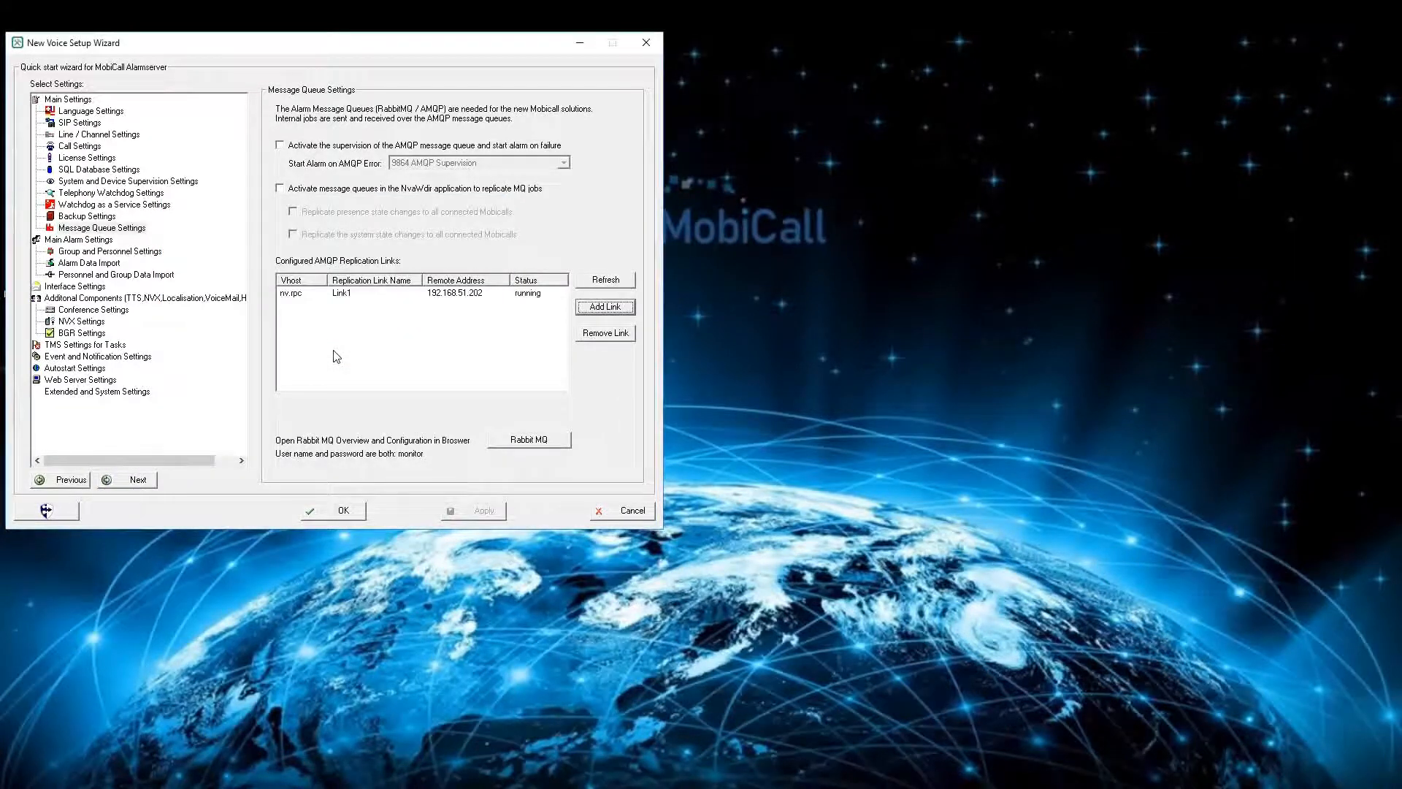
click(347, 512)
click(477, 336)
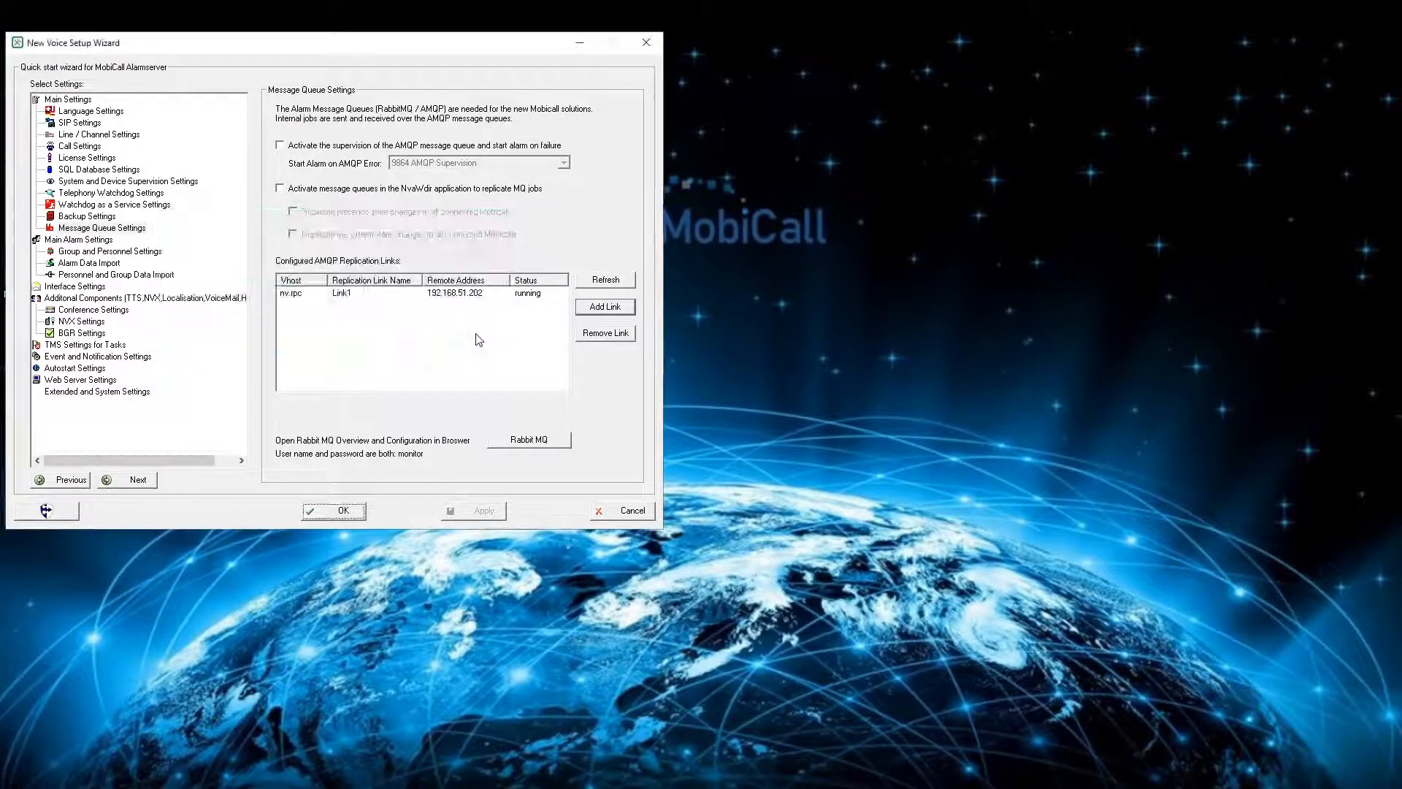